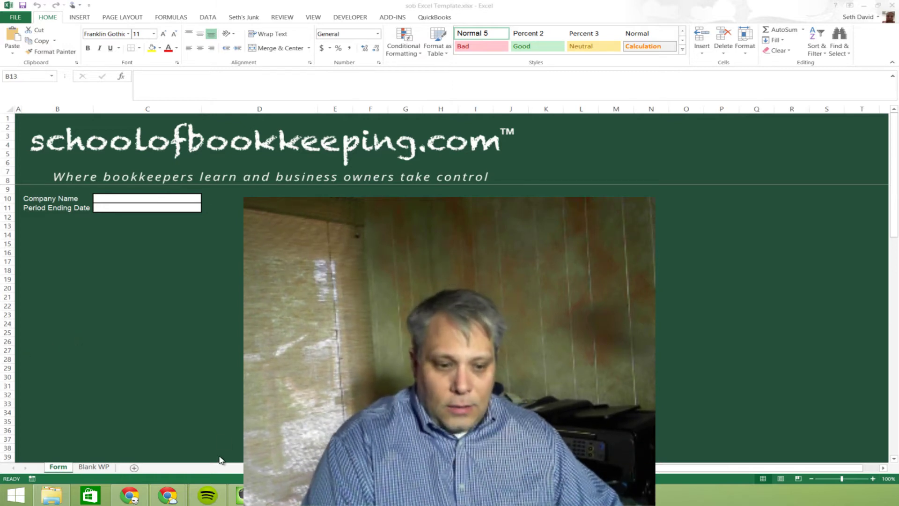
- Bring the browser forward and show the Bootstrapping Your Bookkeeping spreadsheet's Master transactions sheet
mouse_move(170, 500)
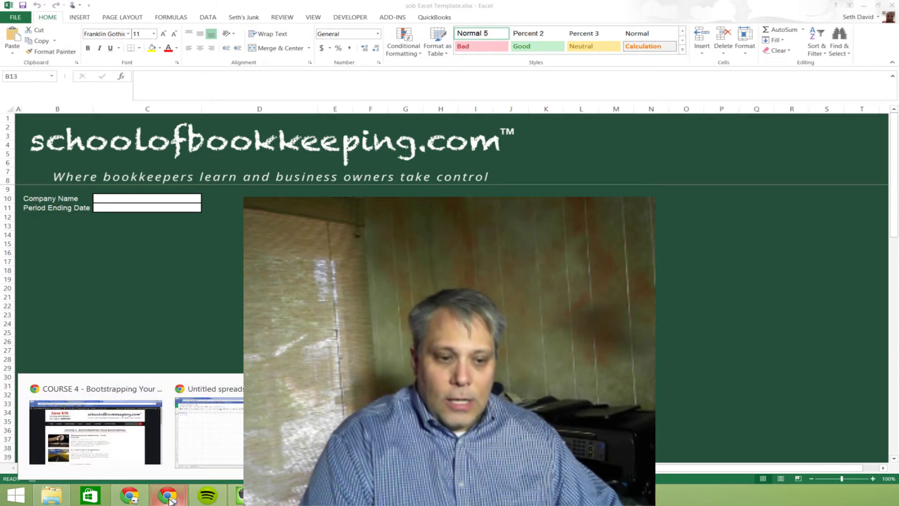
left_click(216, 454)
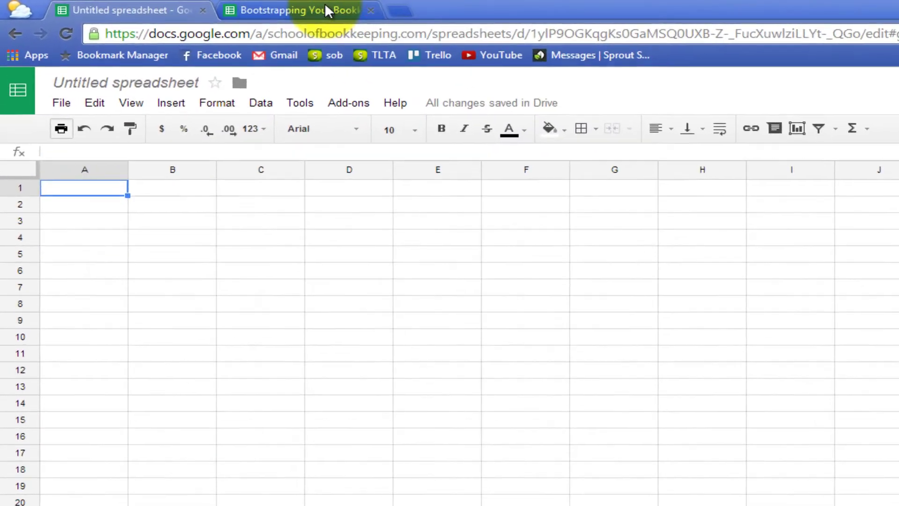
left_click(197, 7)
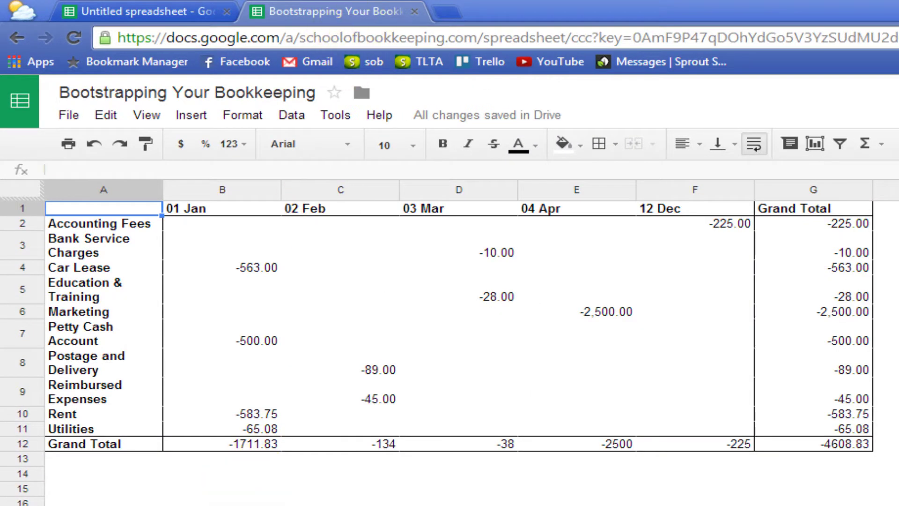
key("ctrl+shift+Page_Down")
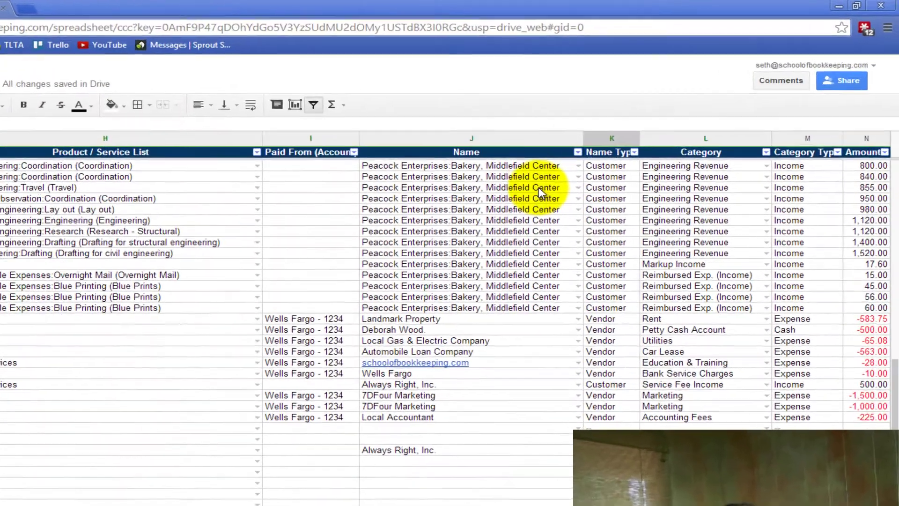
left_click(539, 186)
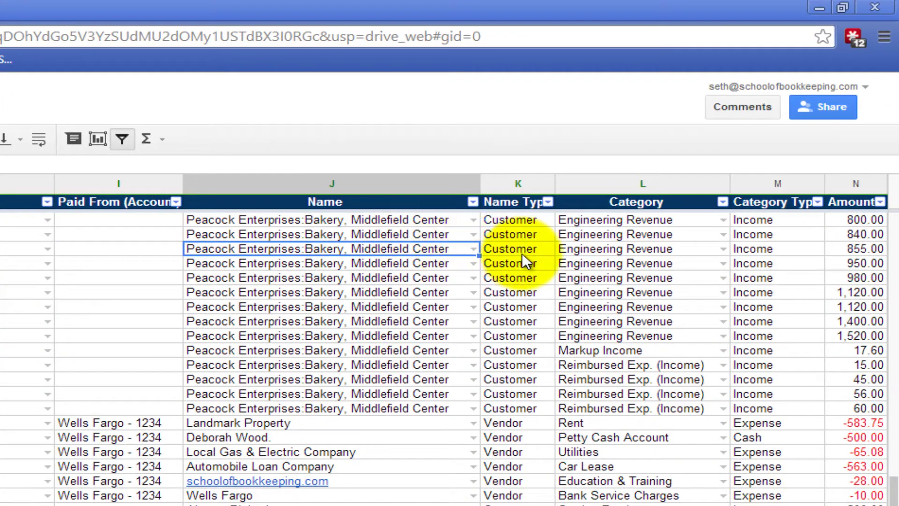
left_click(520, 252)
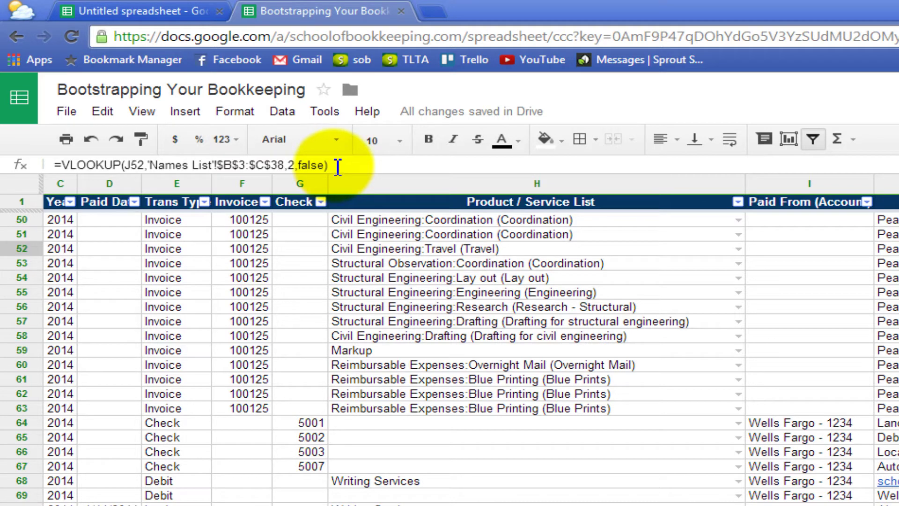
left_click_drag(338, 165, 45, 156)
key("Escape")
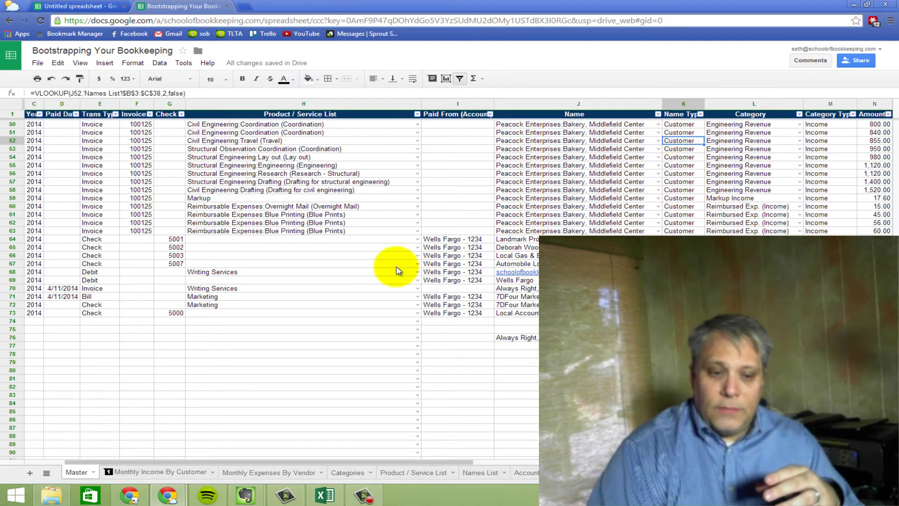
- Regroup the Monthly Expenses By Vendor pivot rows by Name instead of Category, reviewing the Name filter
left_click(277, 474)
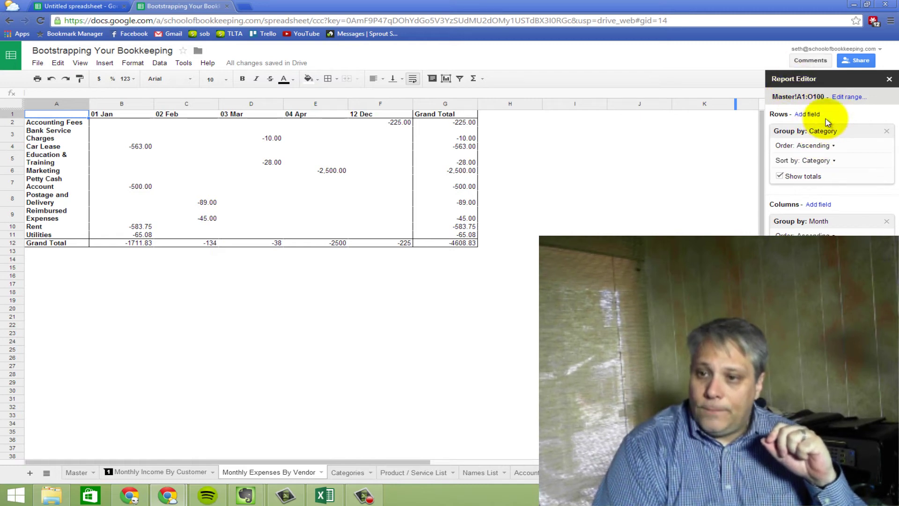
left_click(886, 134)
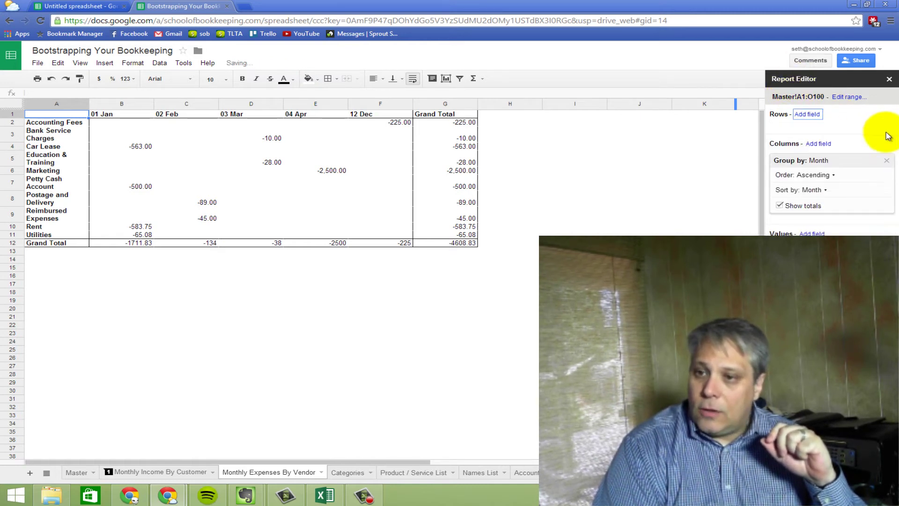
left_click(808, 114)
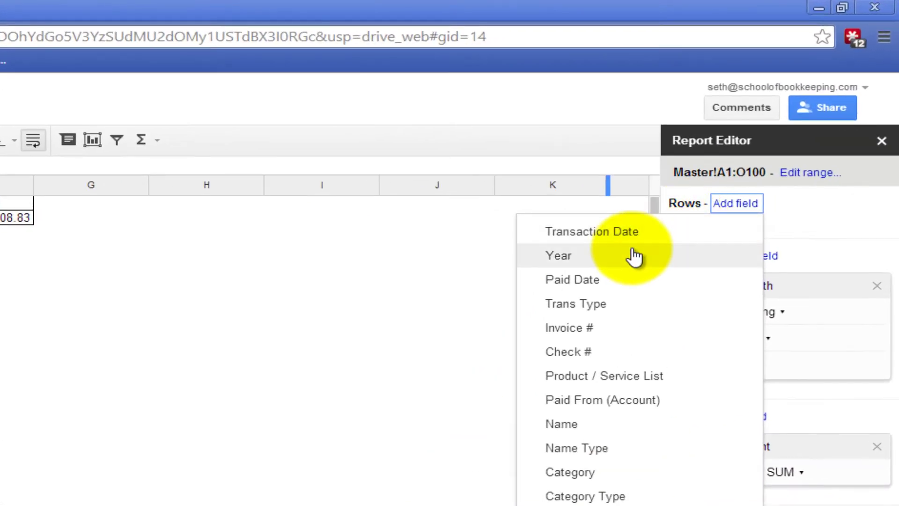
left_click(563, 425)
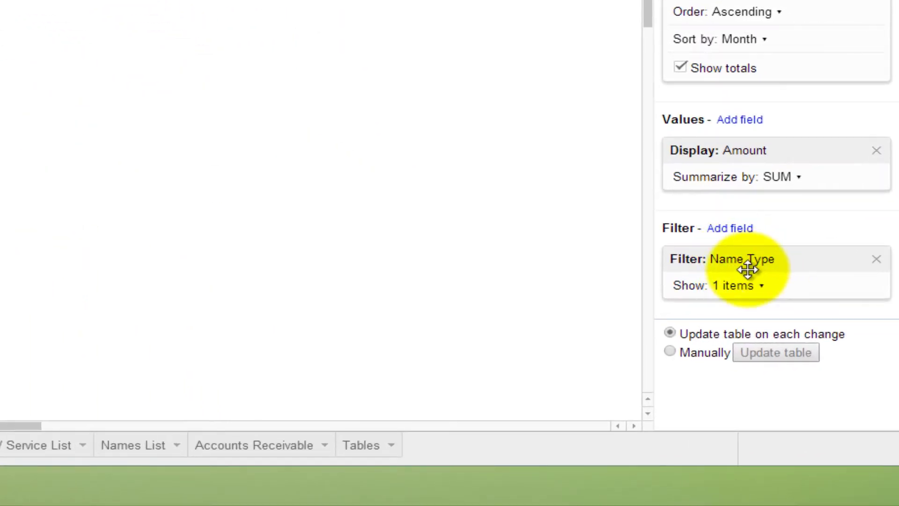
left_click(748, 296)
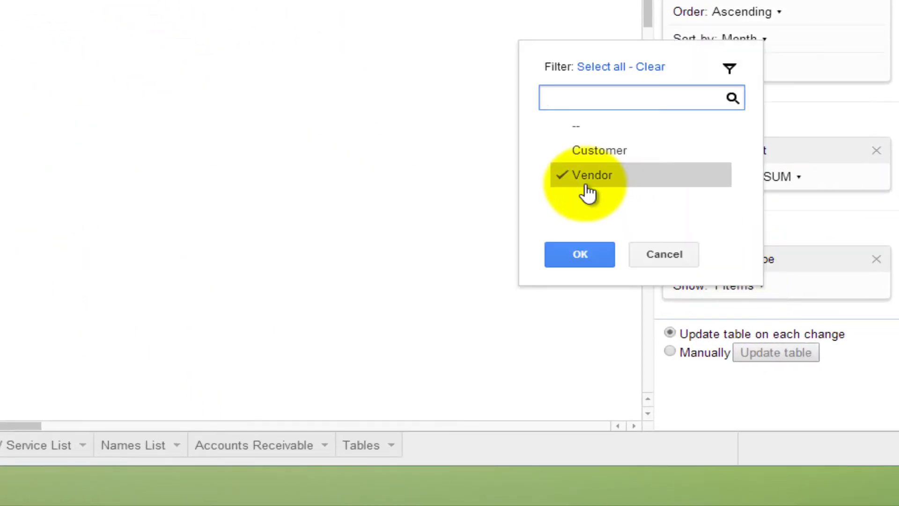
left_click(653, 259)
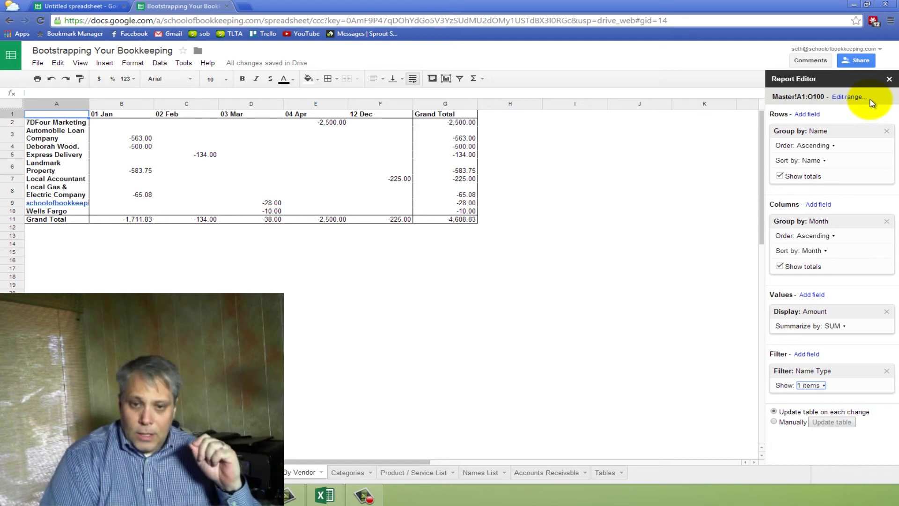
left_click(324, 495)
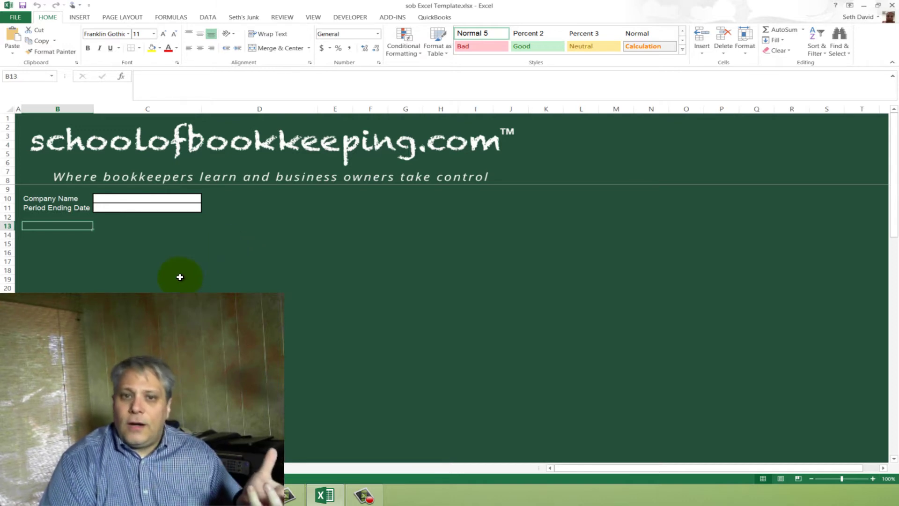
- Open Excel's Blank WP sheet and inspect cells B6 and B5 at the yellow block's corner
key("ctrl+Page_Down")
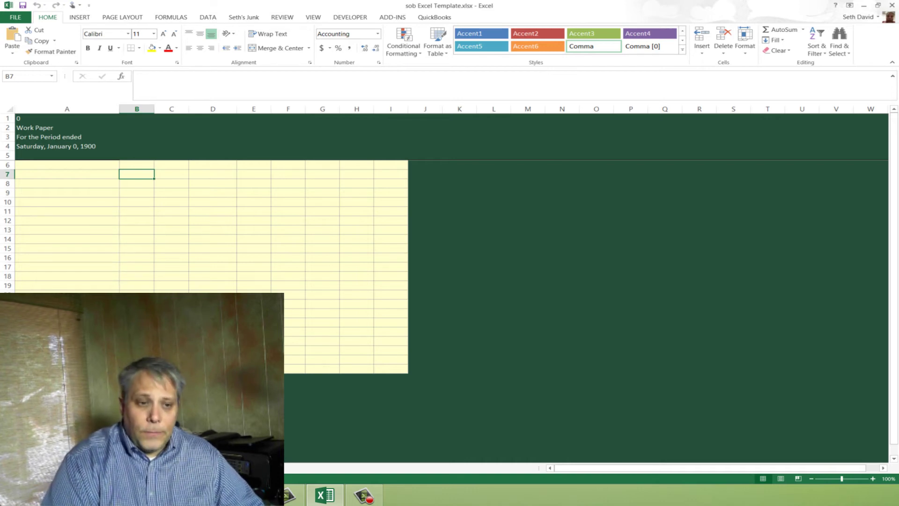
left_click(148, 164)
left_click(144, 156)
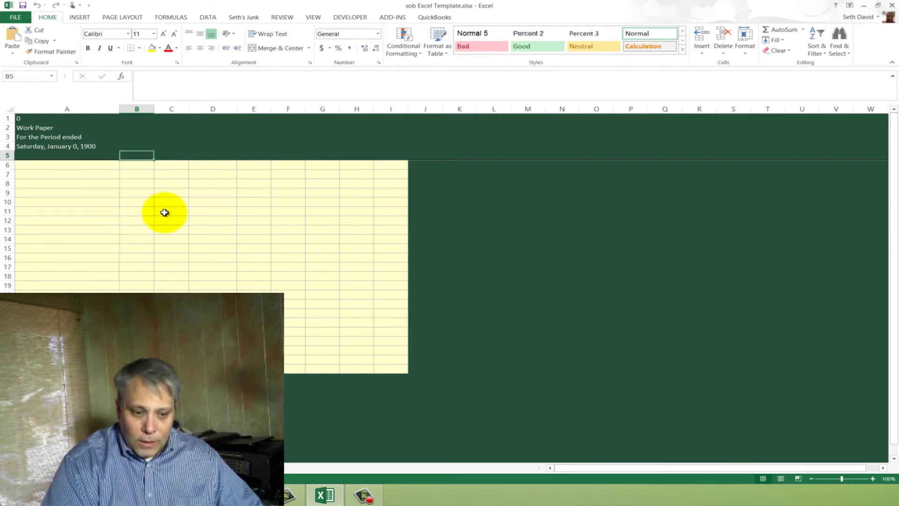
mouse_move(161, 499)
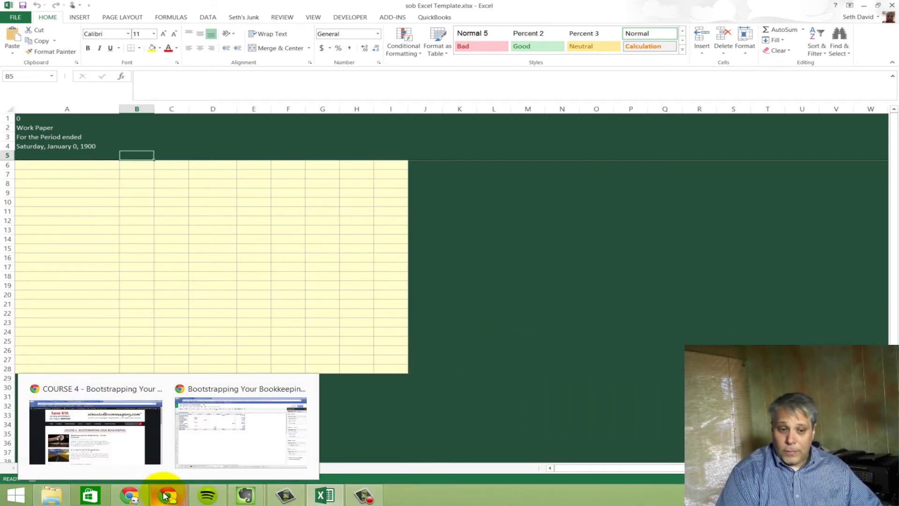
- Fill every cell of the Untitled spreadsheet's Sheet3 with dark green 3
left_click(241, 431)
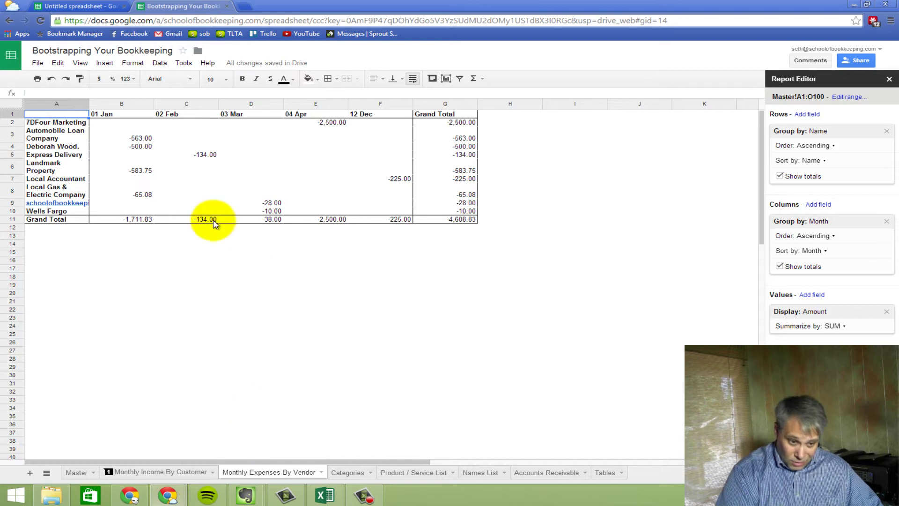
left_click(73, 7)
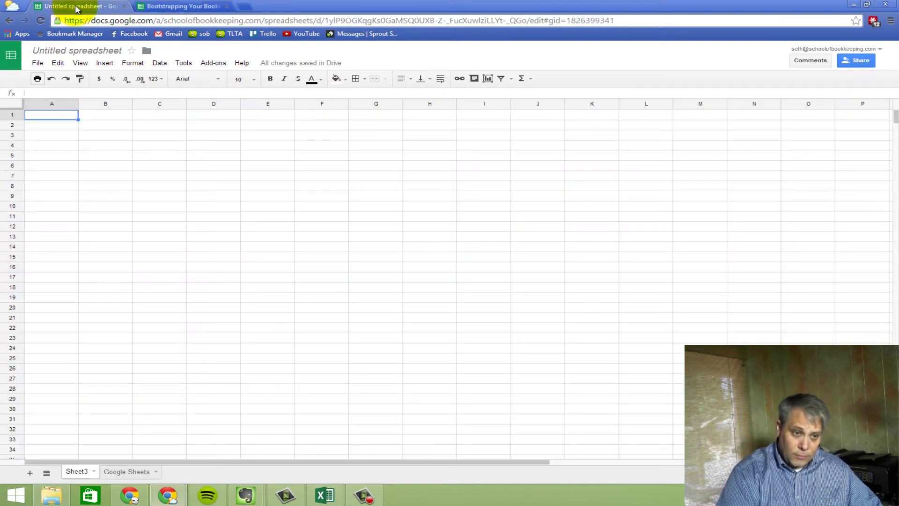
left_click(9, 105)
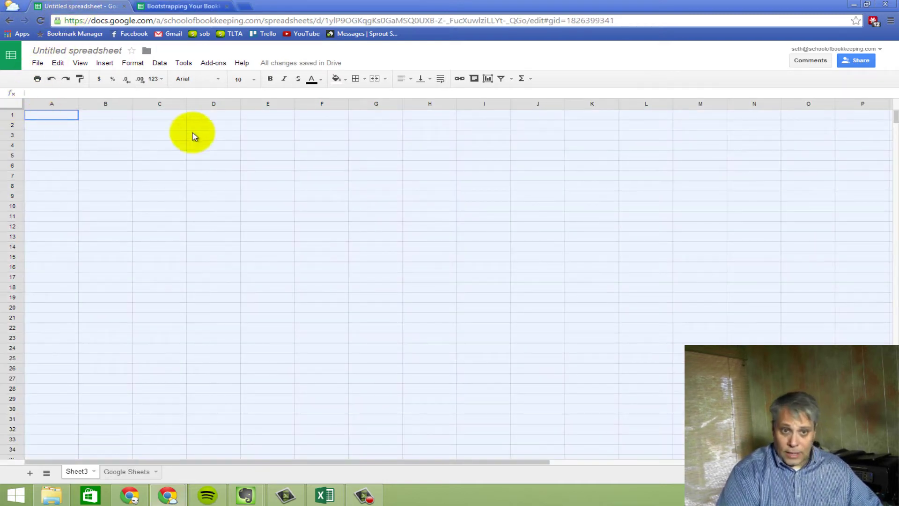
left_click(337, 80)
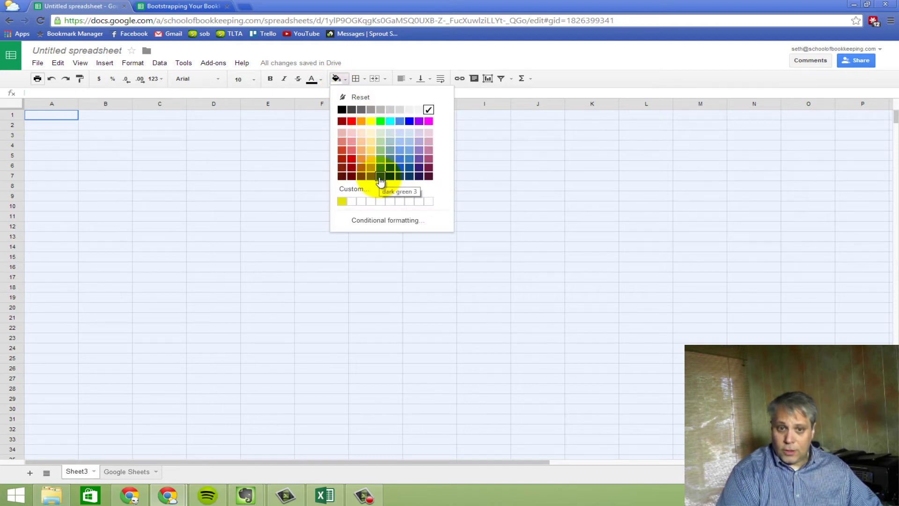
left_click(380, 177)
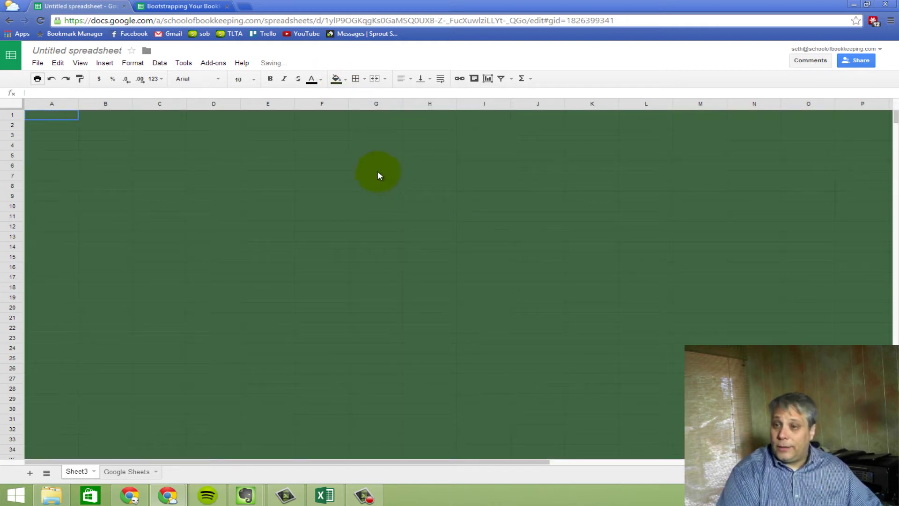
left_click(69, 124)
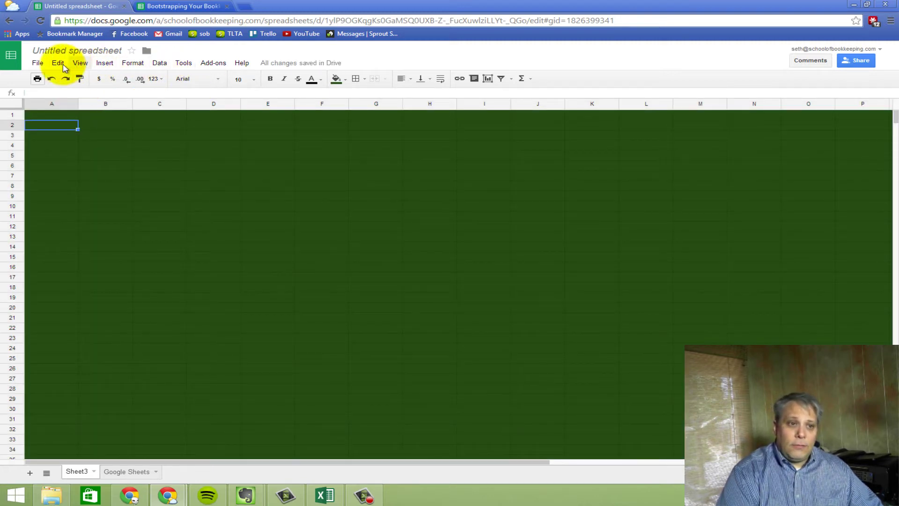
- Turn off gridlines, then select B6:I28 after checking the template's block extent
left_click(80, 64)
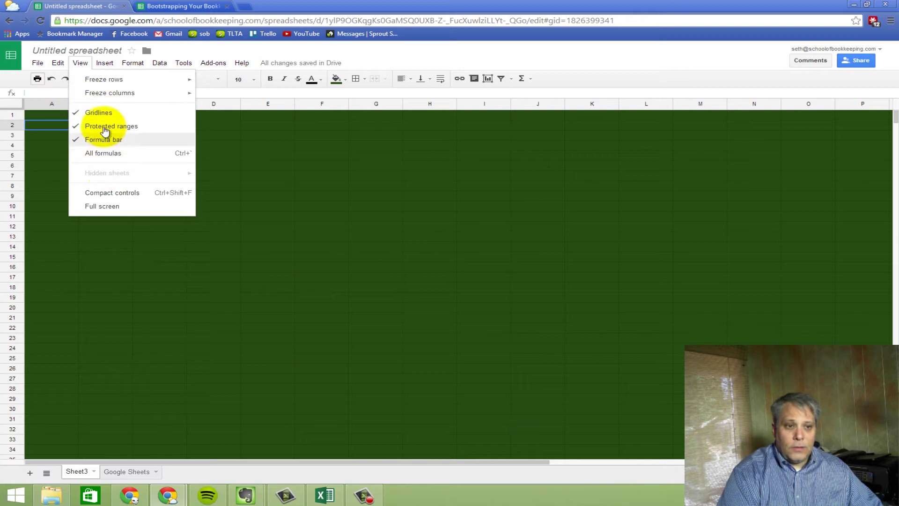
left_click(99, 113)
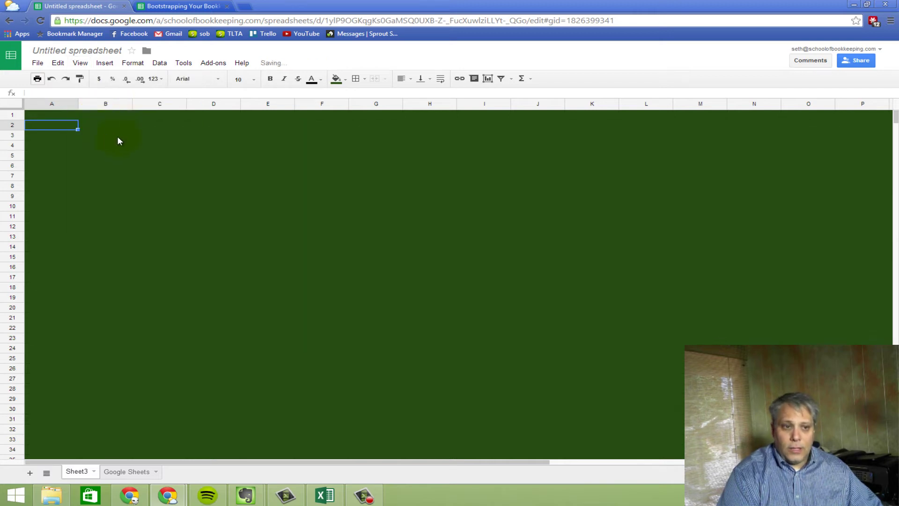
left_click(89, 166)
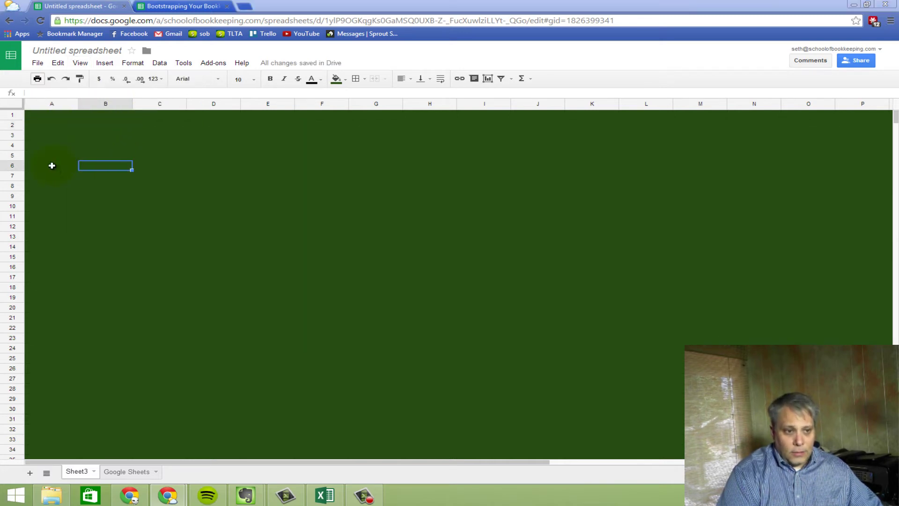
key("alt+Tab")
left_click(37, 168)
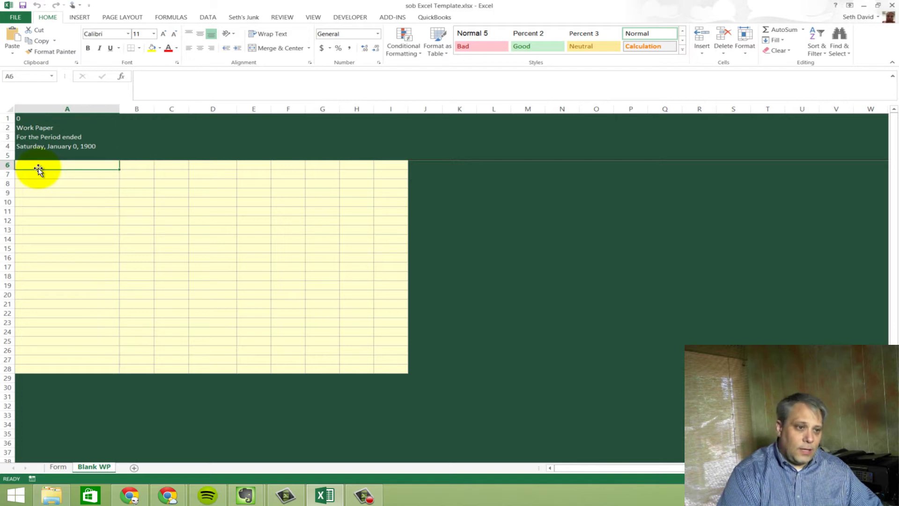
left_click(394, 366, "shift")
key("alt+Tab")
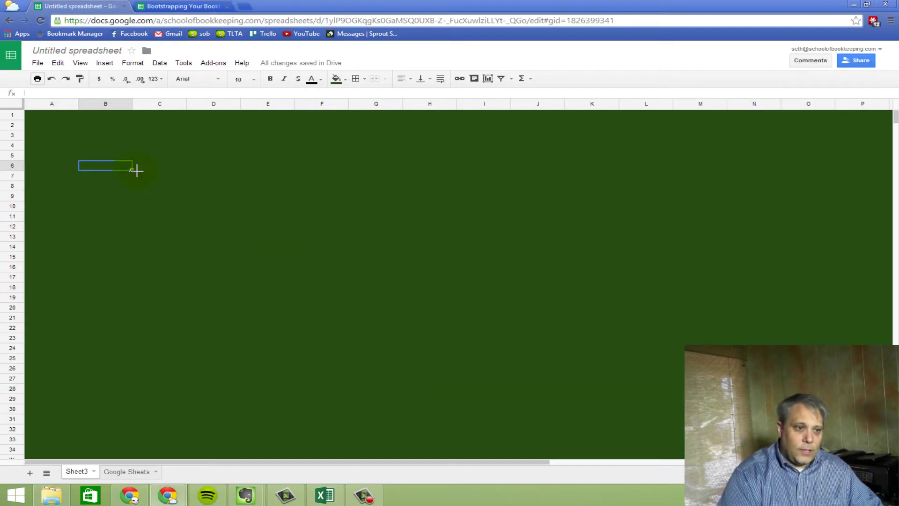
left_click_drag(123, 165, 490, 387)
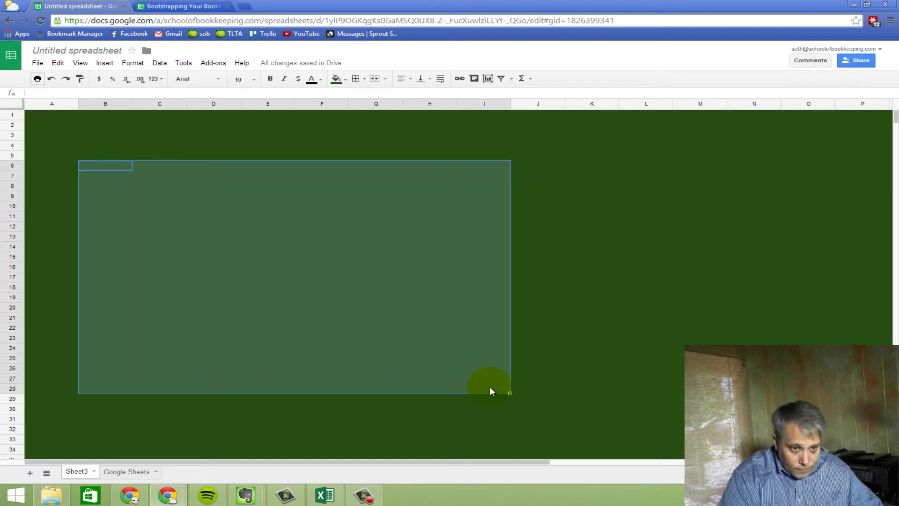
- Give the selected B6:I28 range a light yellow fill
left_click(342, 85)
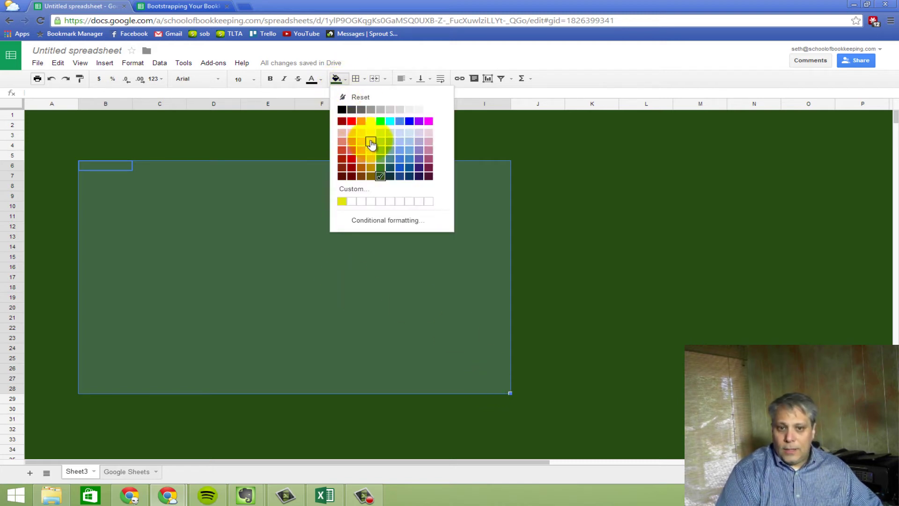
left_click(371, 133)
left_click(229, 138)
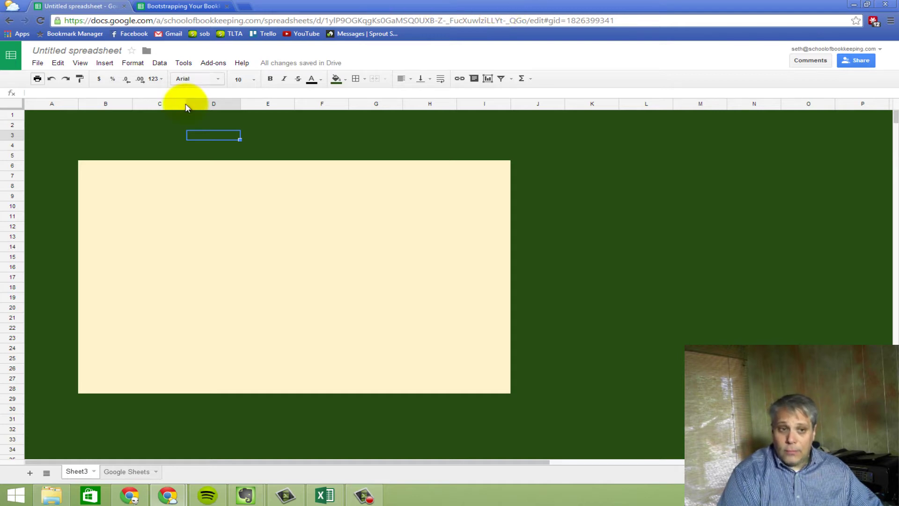
- Reselect B6:I28 and compare against the Excel template's cell borders
left_click_drag(93, 168, 500, 383)
key("alt+Tab")
left_click(132, 201)
left_click(102, 169)
left_click(311, 267, "shift")
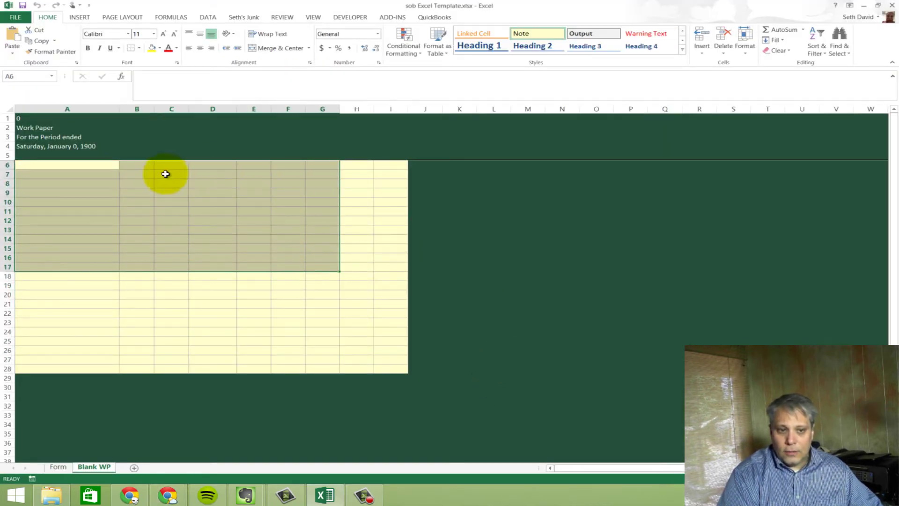
left_click(60, 173)
key("alt+Tab")
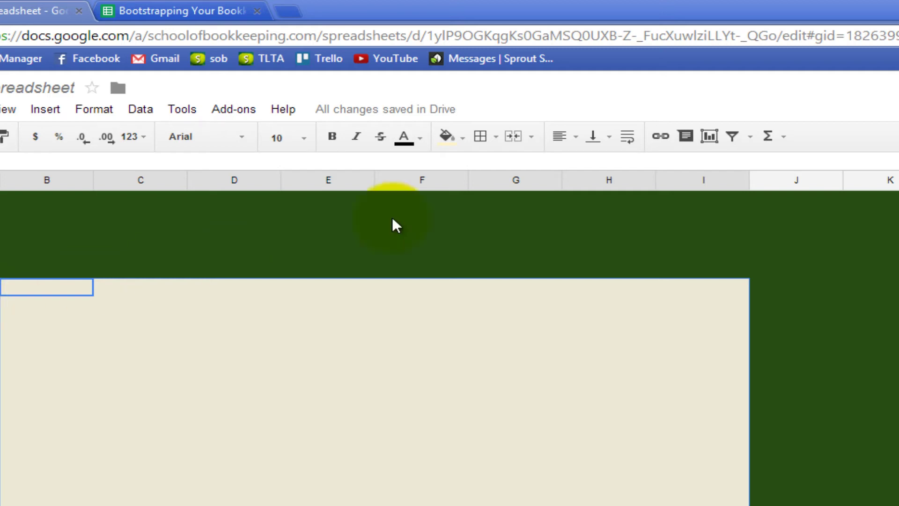
- Apply light gray all borders to the B6:I28 block
left_click(496, 136)
left_click(649, 172)
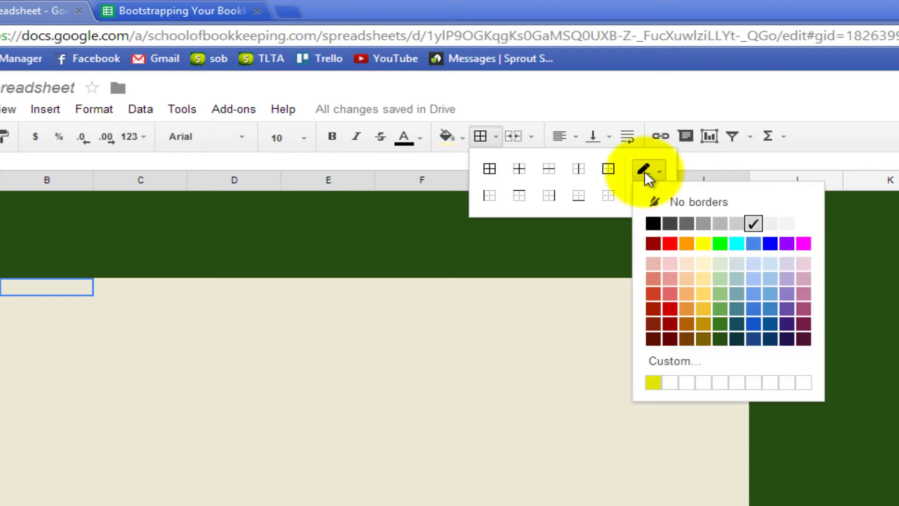
left_click(752, 228)
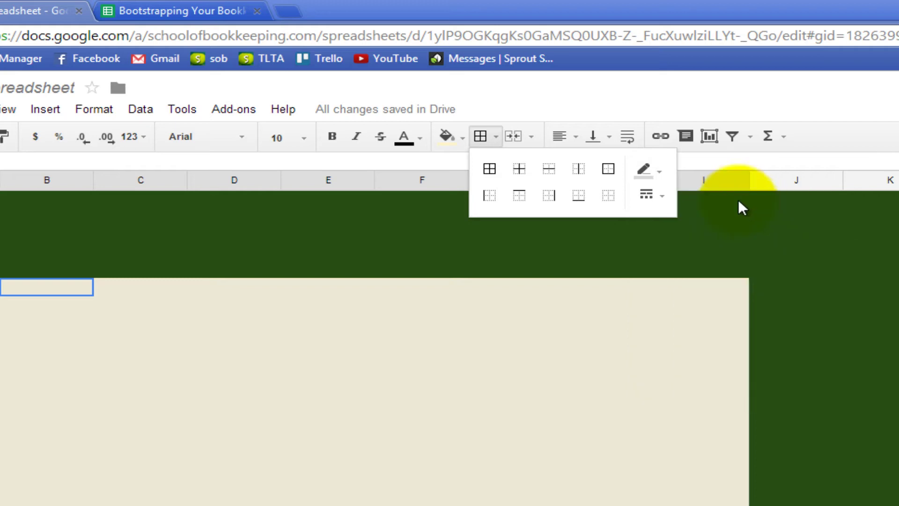
left_click(489, 176)
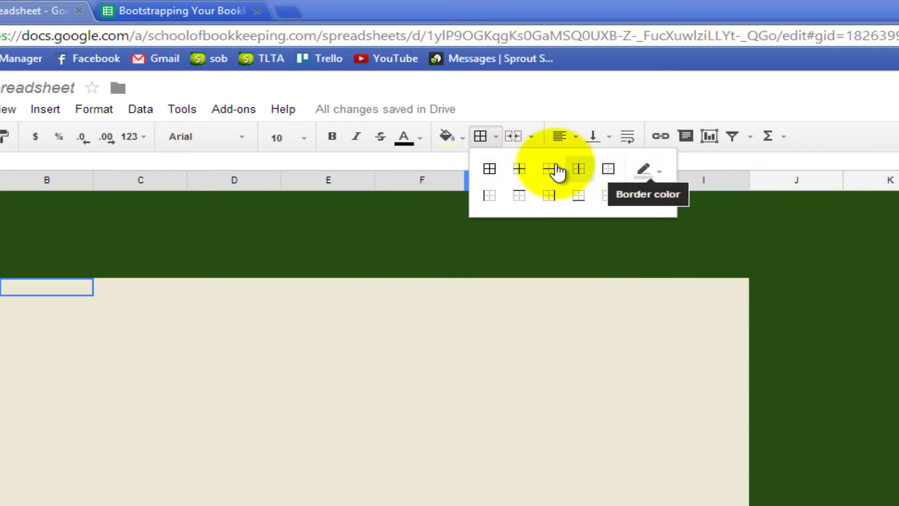
left_click(491, 170)
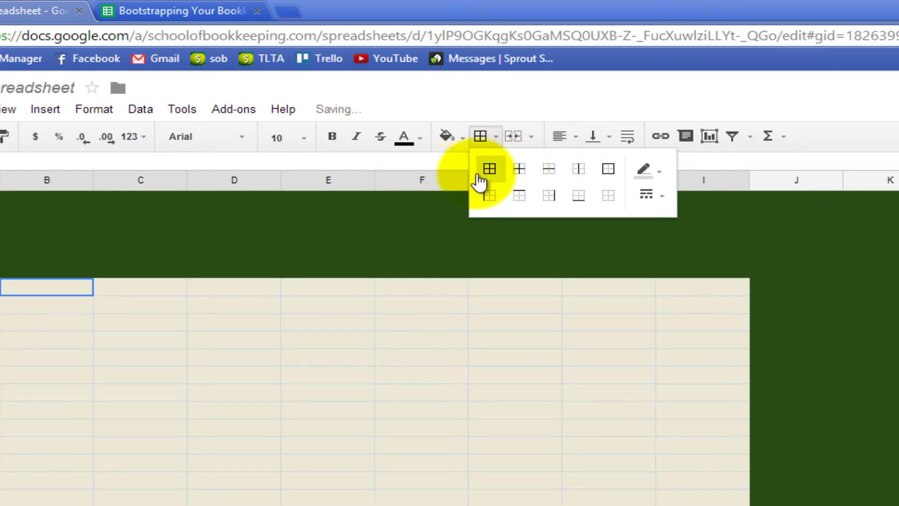
left_click(111, 315)
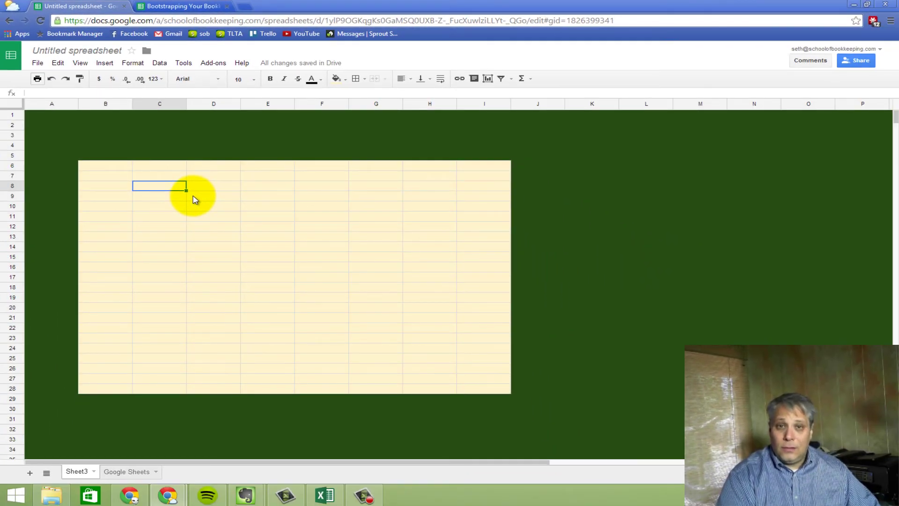
key("alt+Tab")
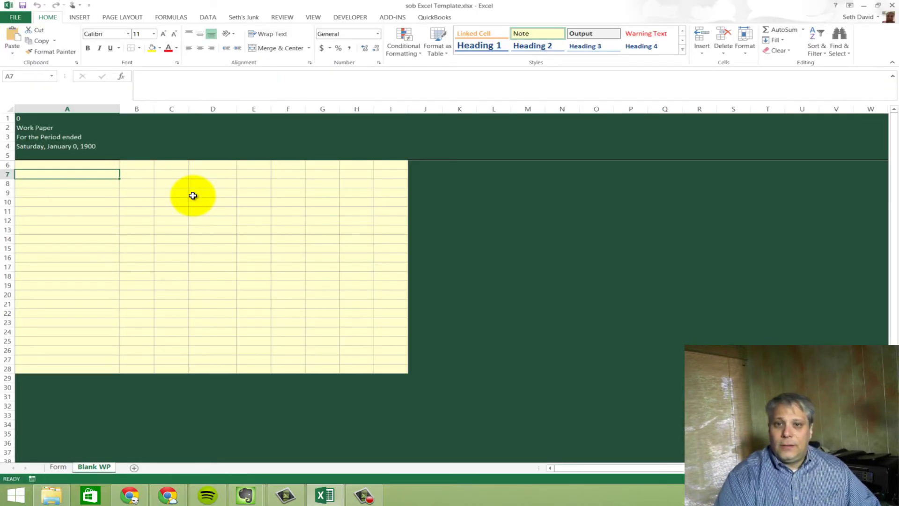
key("alt+Tab")
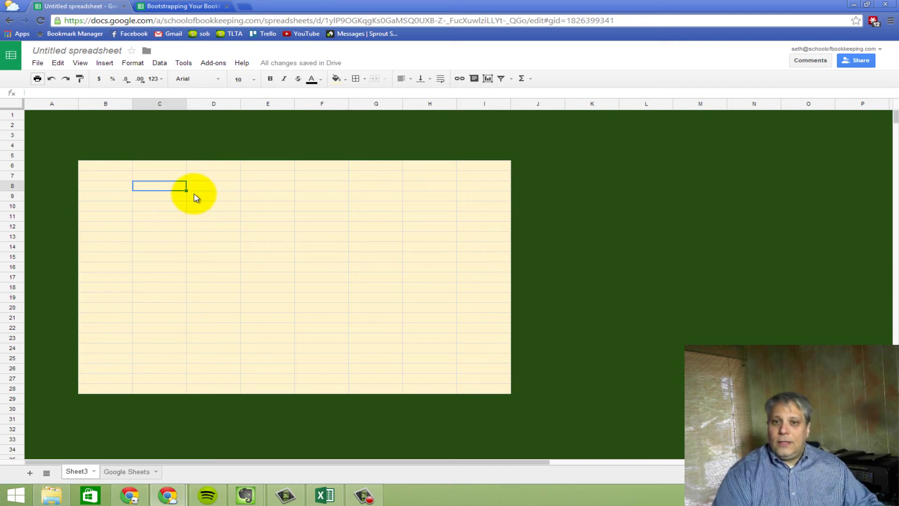
- Switch to the Bootstrapping Your Bookkeeping spreadsheet's Master sheet with its engineering invoice rows
left_click(179, 6)
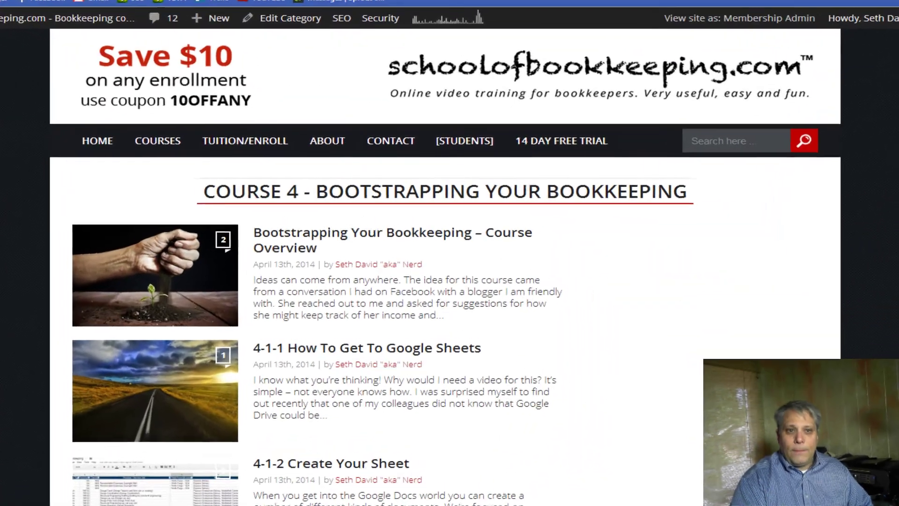
mouse_move(370, 34)
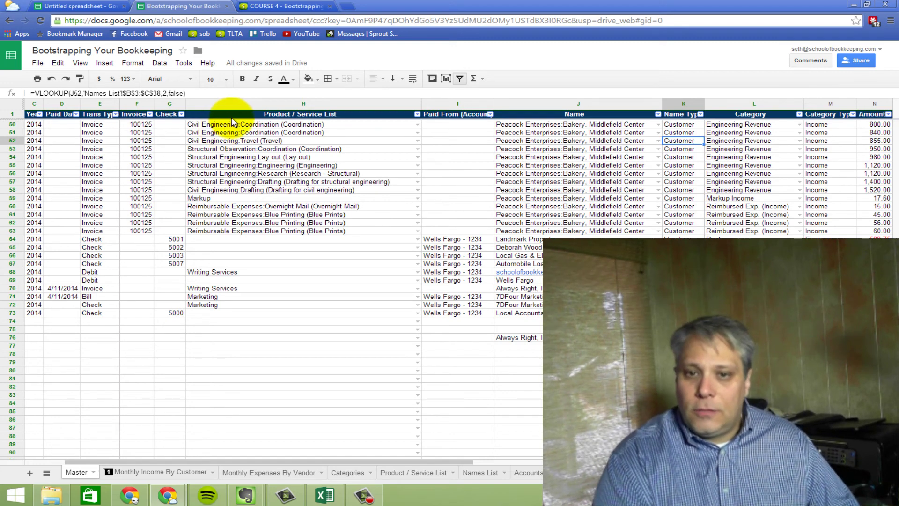
- Browse the Monthly Income By Customer, Monthly Expenses By Vendor and Master sheets, then show the Course 4 page
left_click(167, 472)
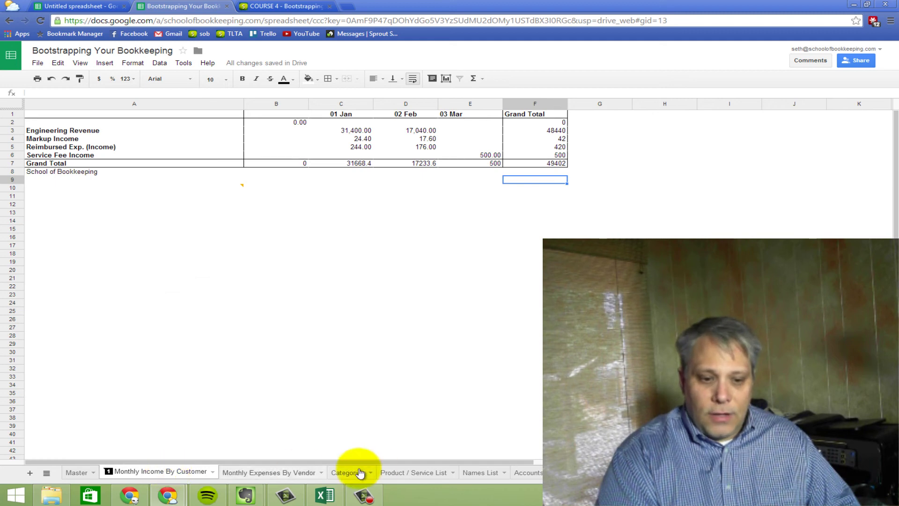
left_click(260, 473)
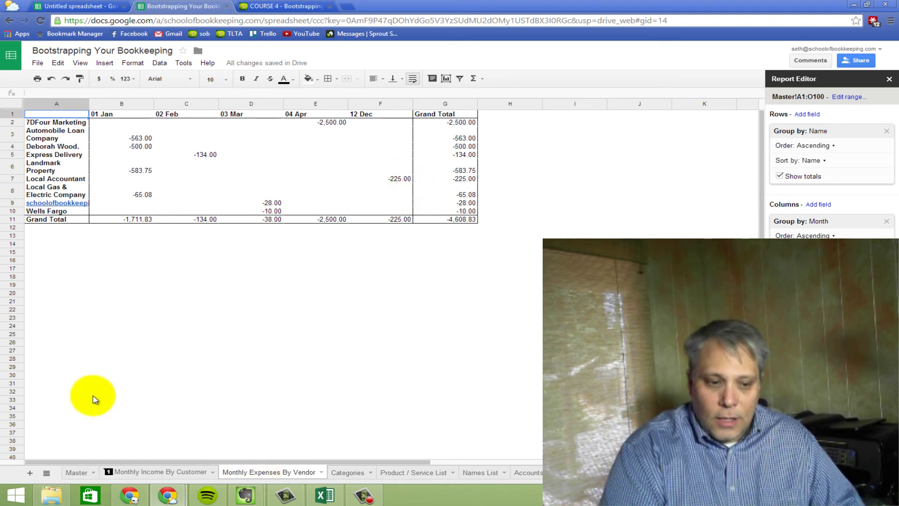
left_click(74, 474)
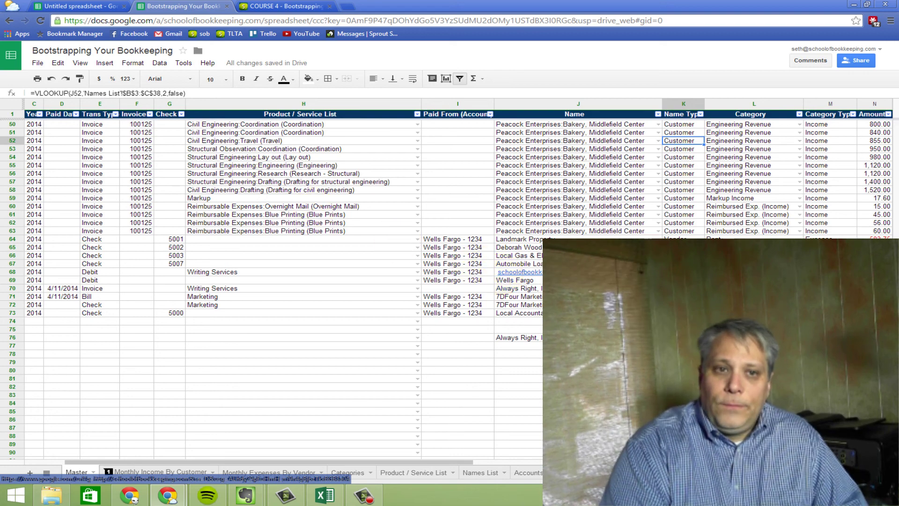
left_click(257, 5)
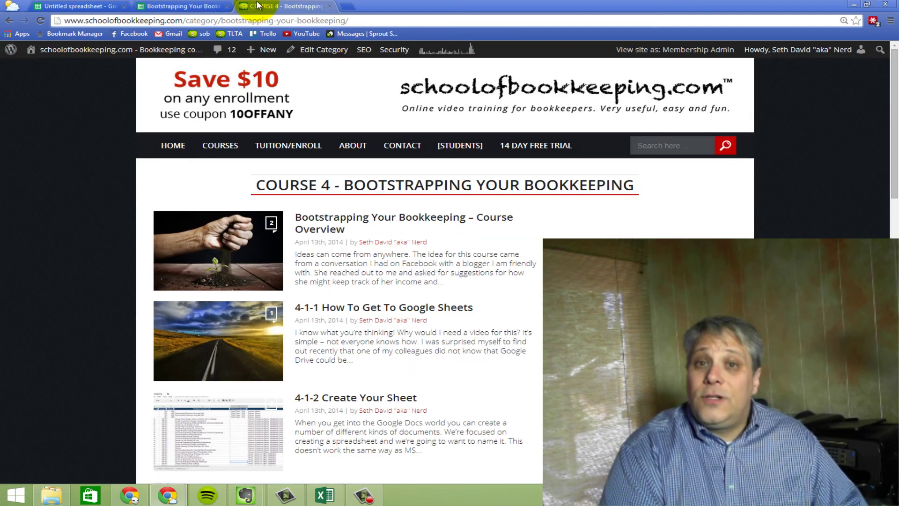